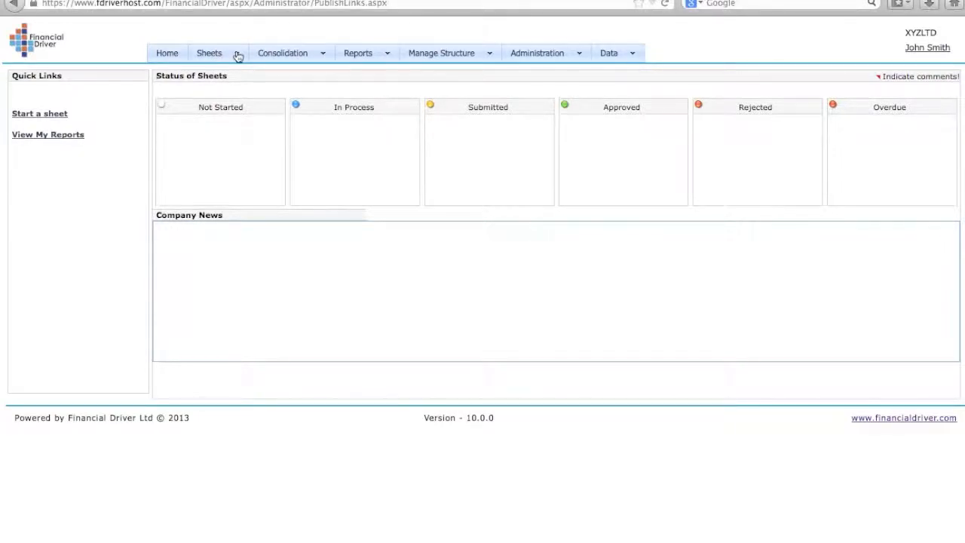
Open the Sheets menu from the home dashboard
click(238, 56)
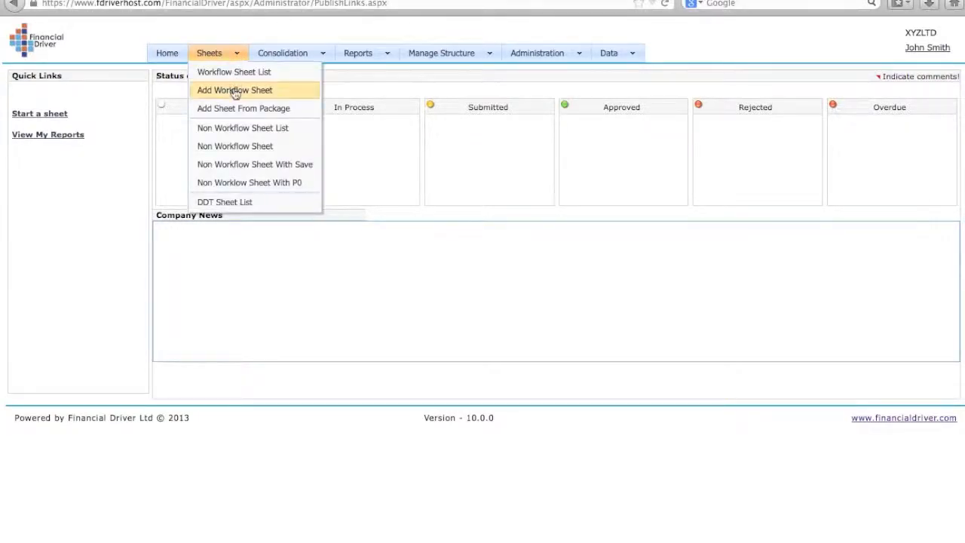
Start a new workflow sheet named 'Budget 2014'
click(234, 90)
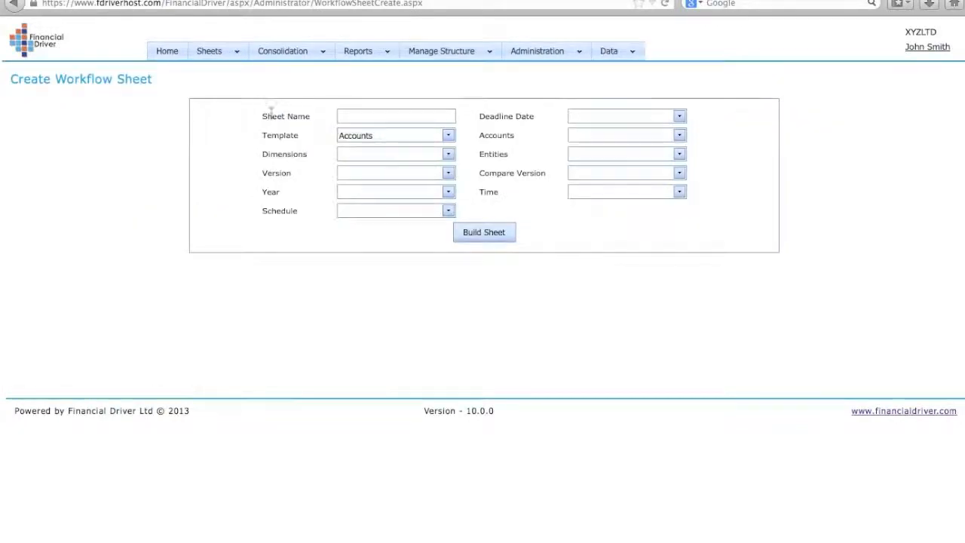
click(344, 114)
text(Budget 2)
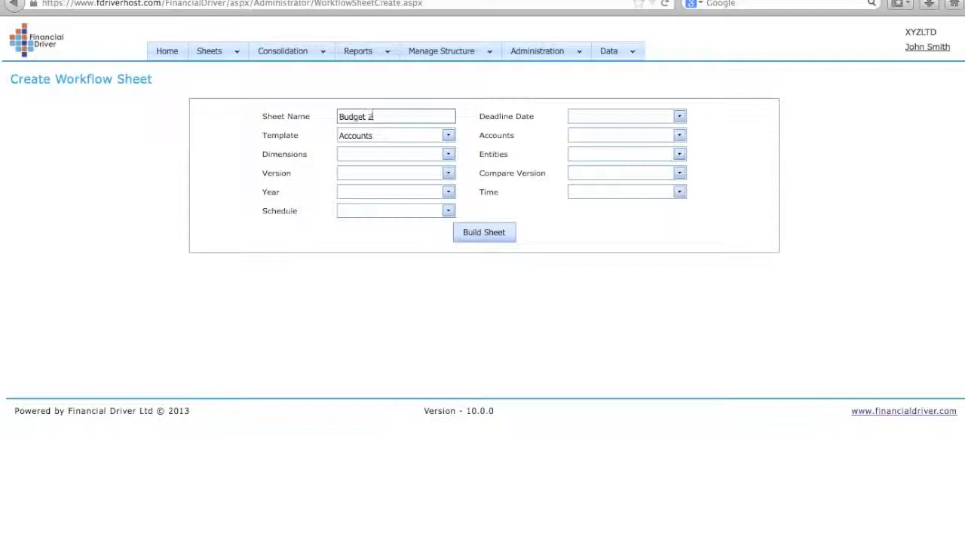
text(014)
Set dimension NA, version Budget, year 2014 and schedule General expenses
click(448, 154)
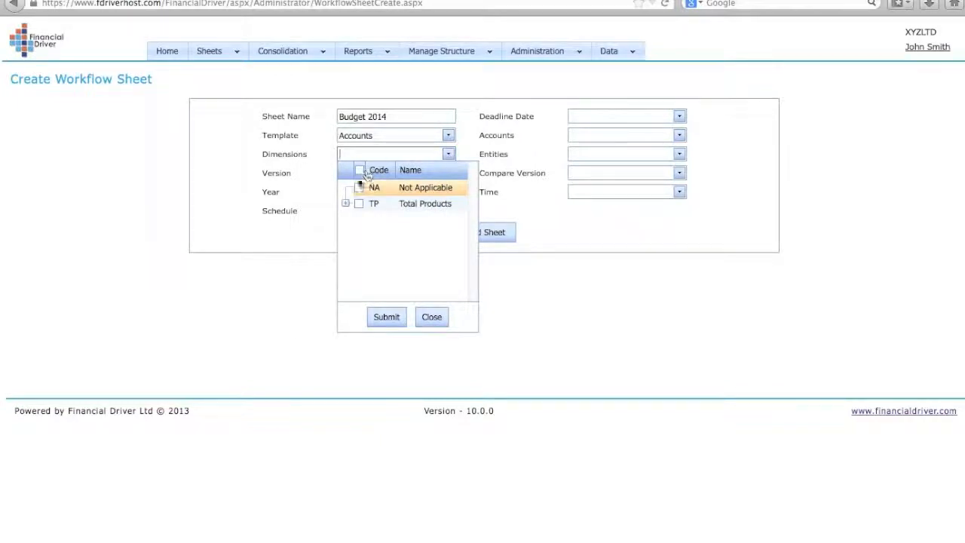
click(359, 189)
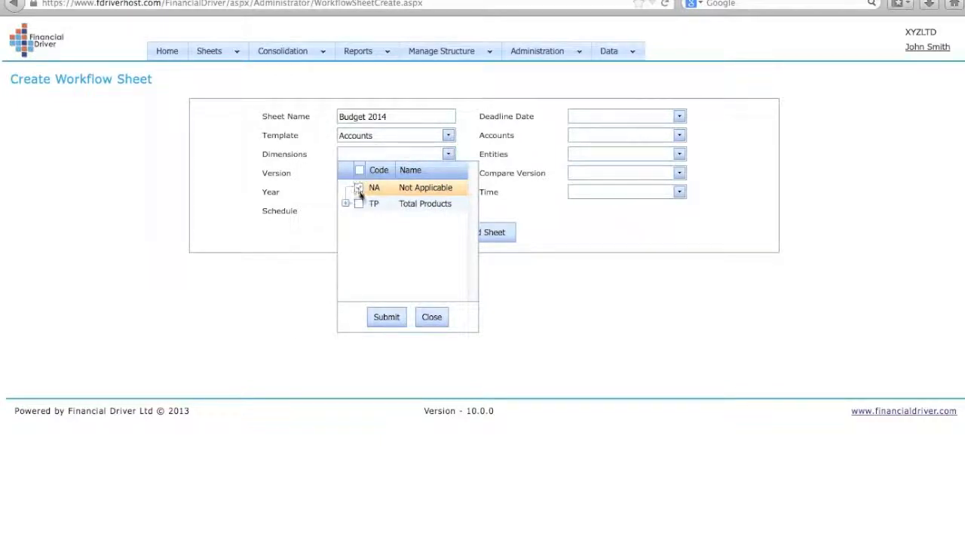
click(387, 318)
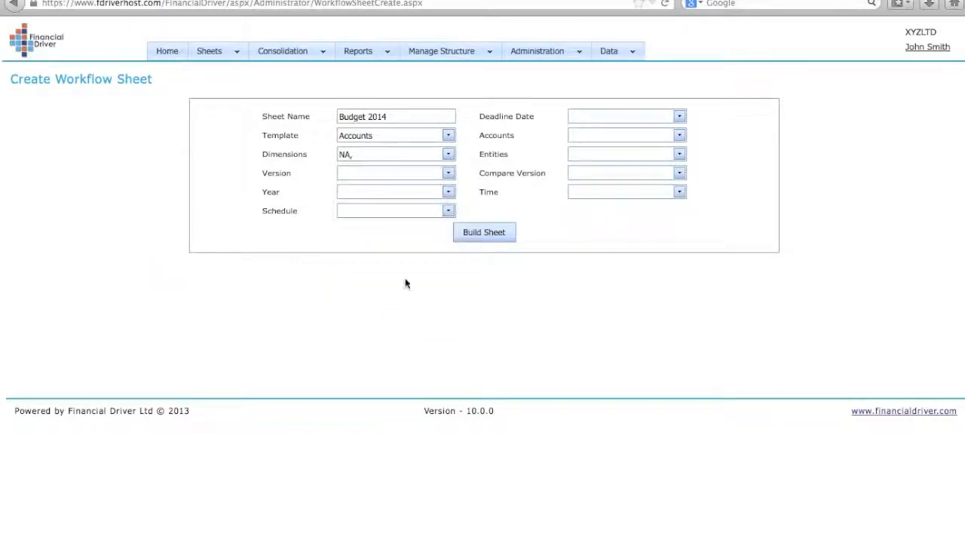
click(448, 173)
click(366, 230)
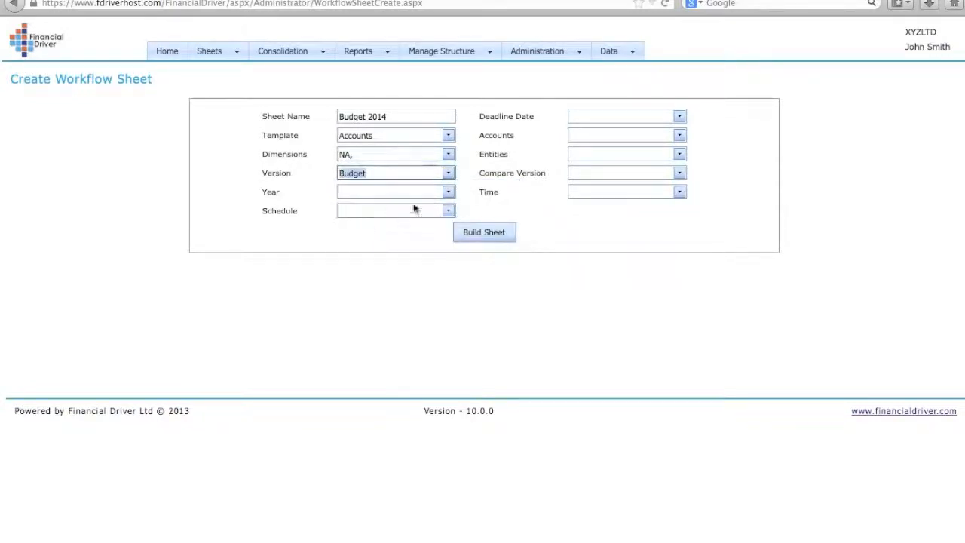
click(448, 192)
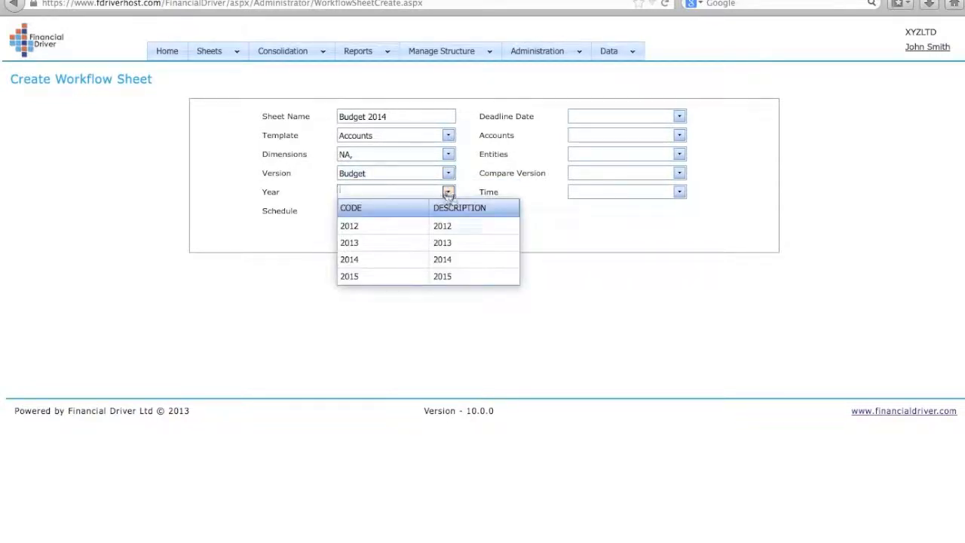
click(359, 261)
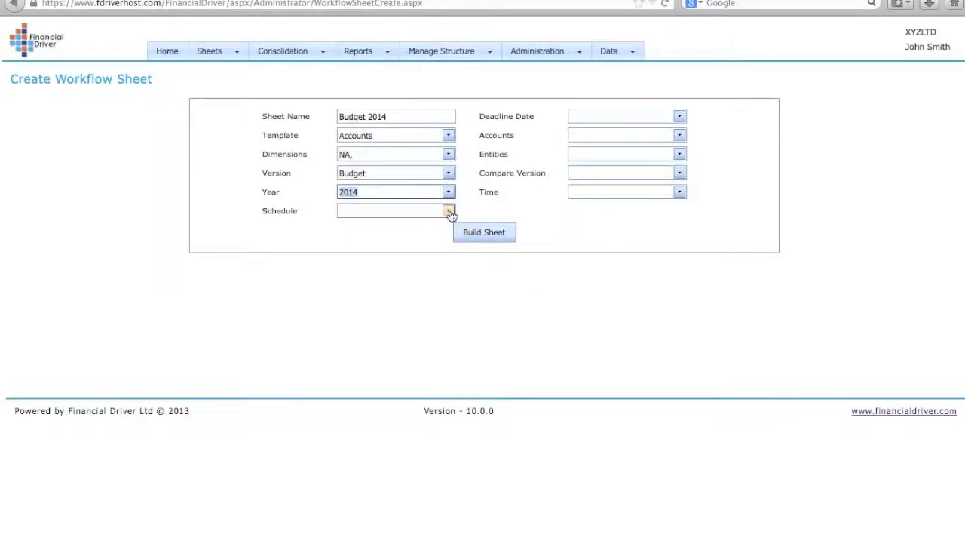
click(448, 210)
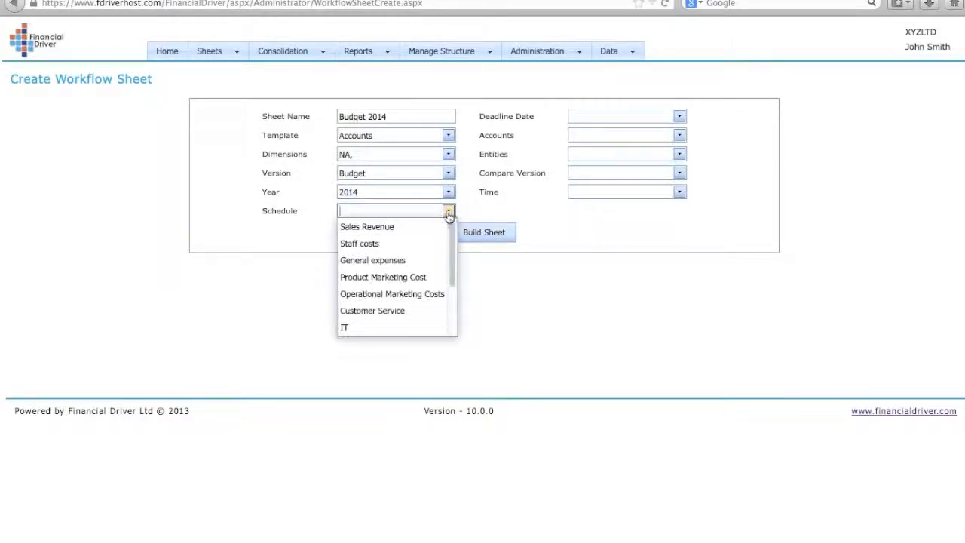
click(381, 260)
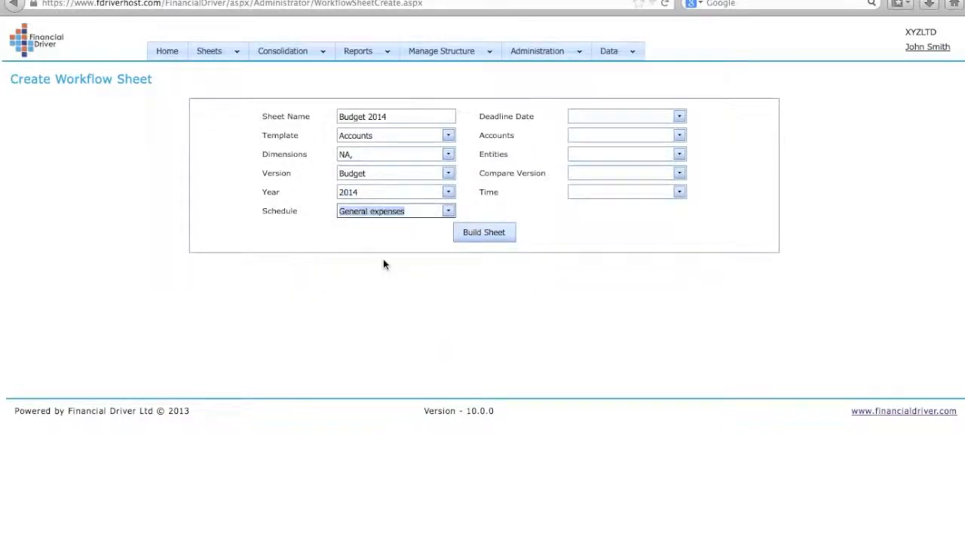
Set deadline 25 Nov 2013, all Total General Expenses accounts and all XYZ Inc. entities
click(679, 117)
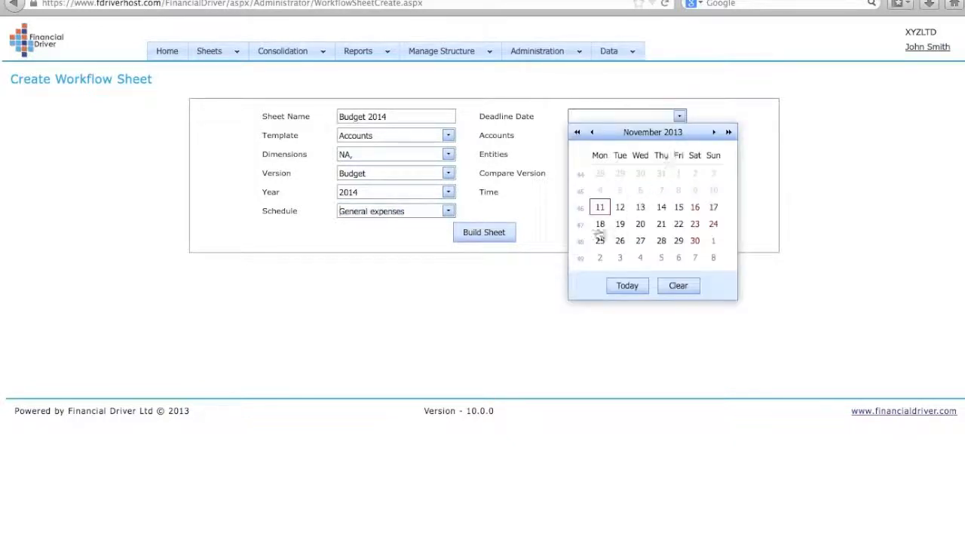
click(601, 241)
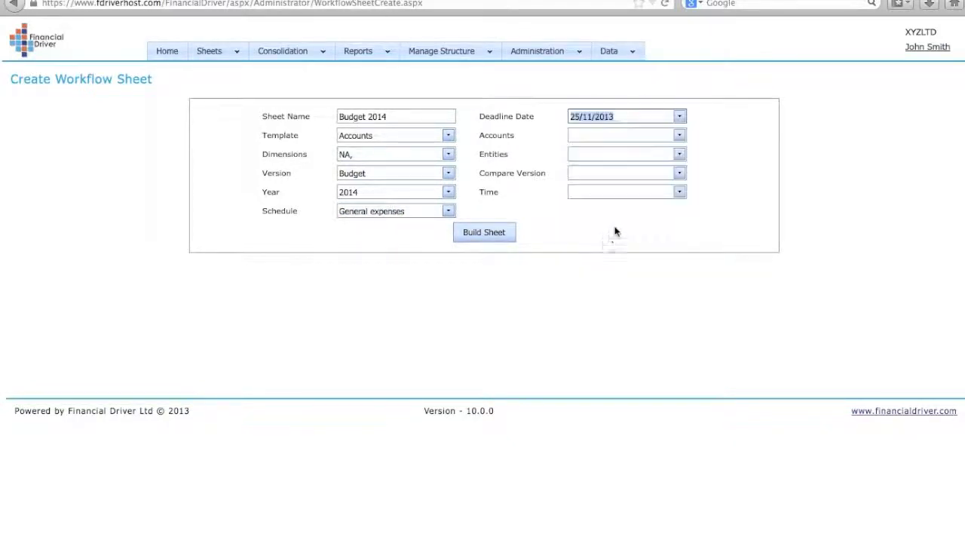
click(679, 135)
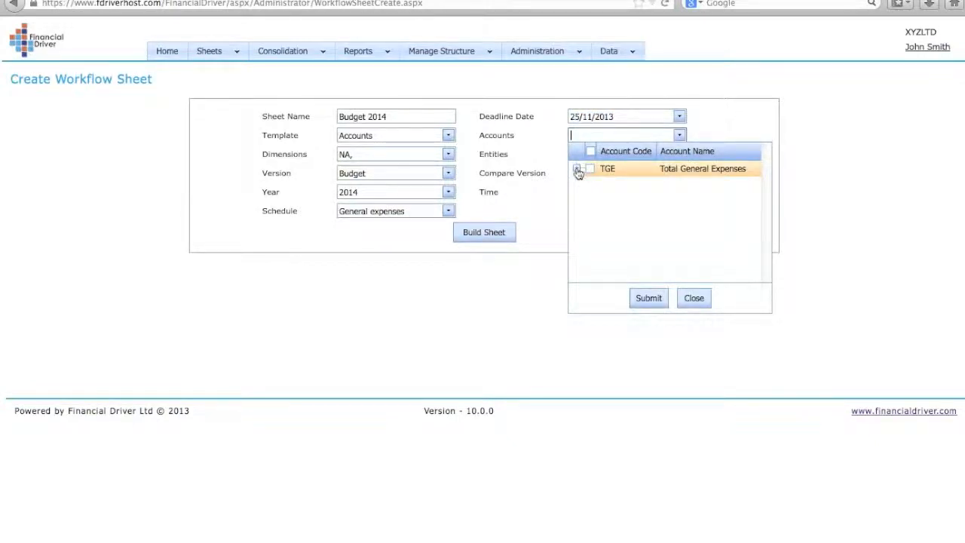
click(577, 169)
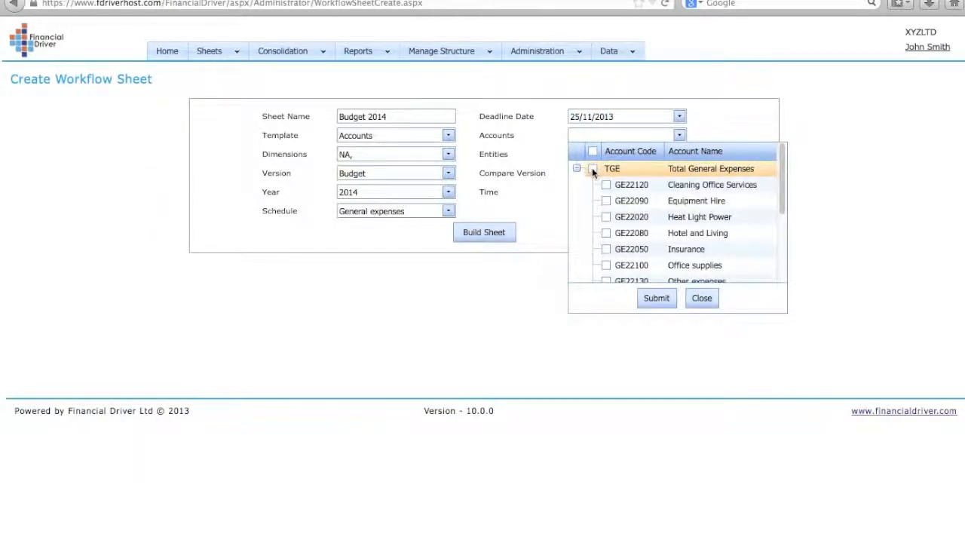
click(593, 169)
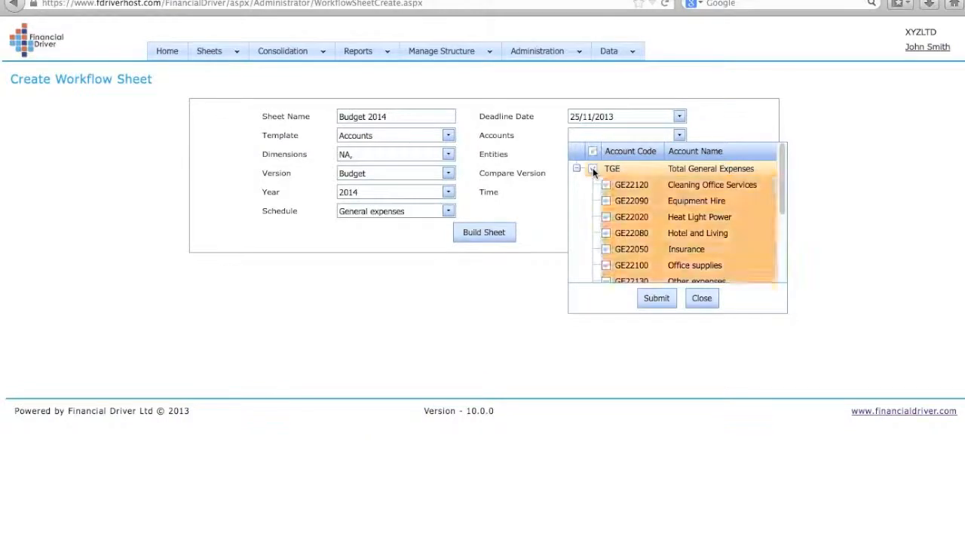
click(658, 300)
click(679, 155)
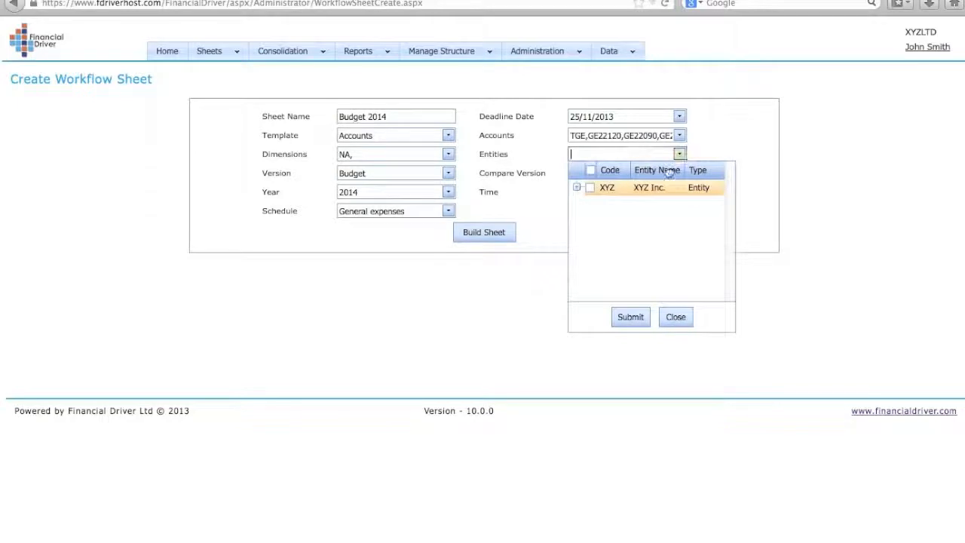
click(577, 187)
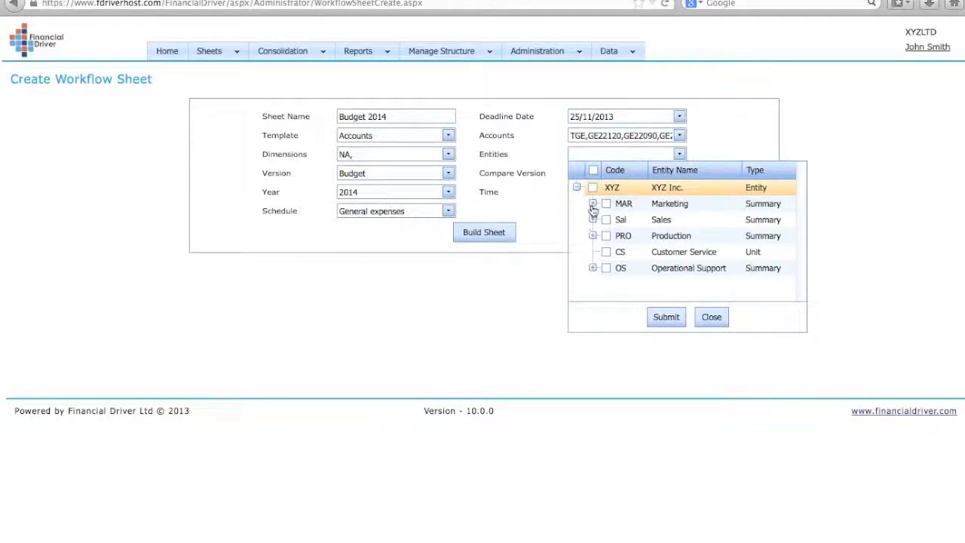
click(593, 187)
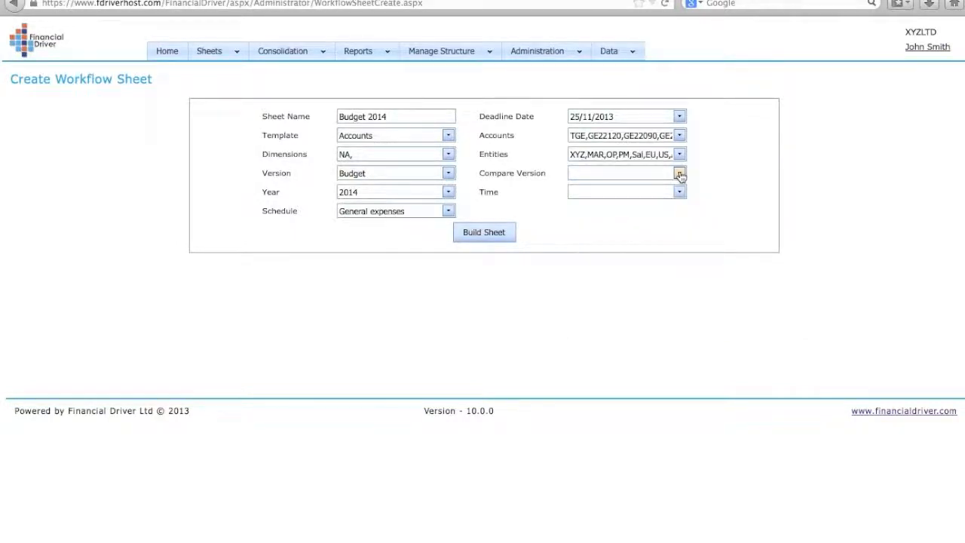
Compare against Forecast, include all Total Year months, and build the sheet
click(679, 173)
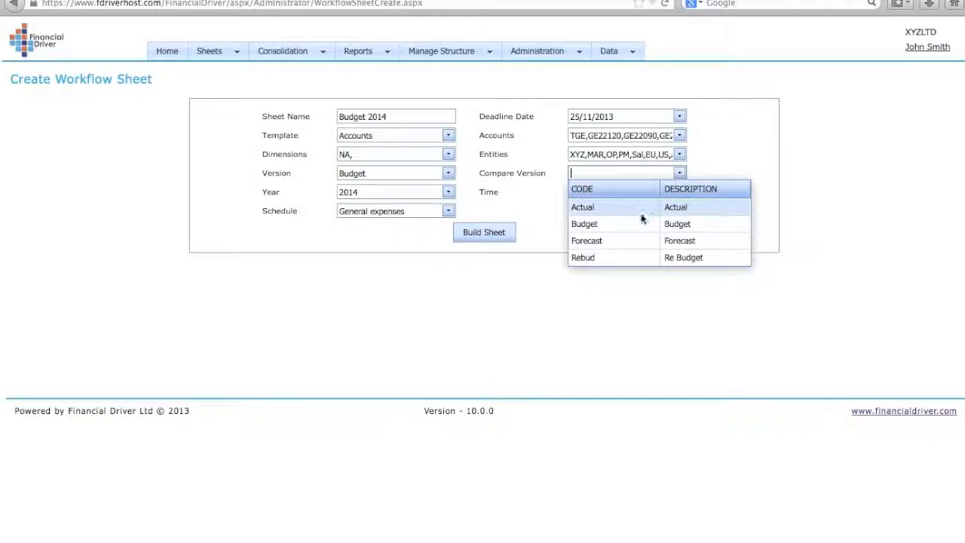
click(612, 240)
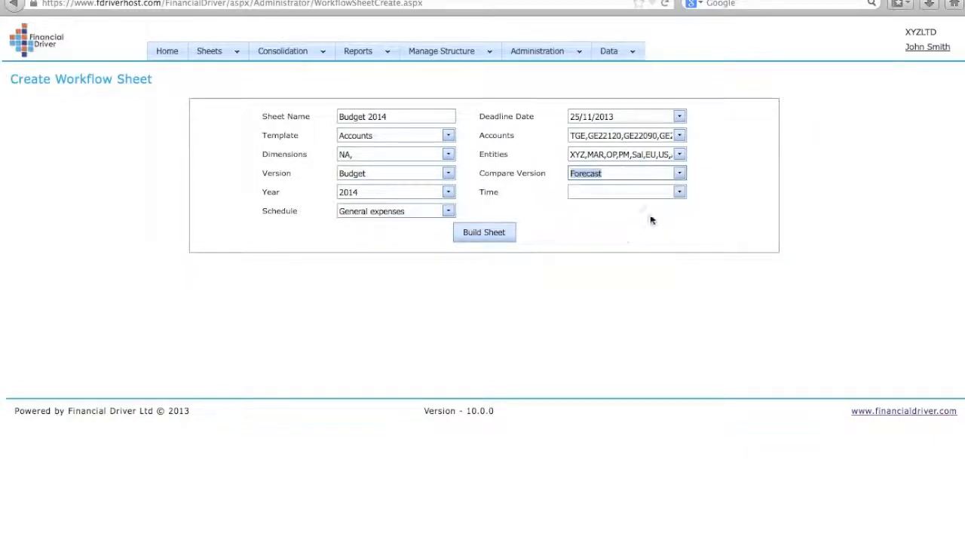
click(679, 193)
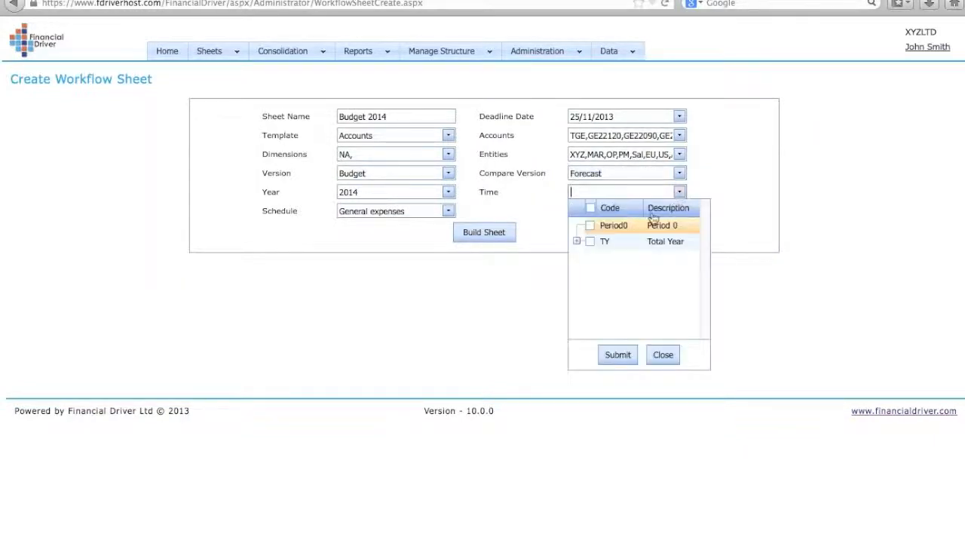
click(578, 243)
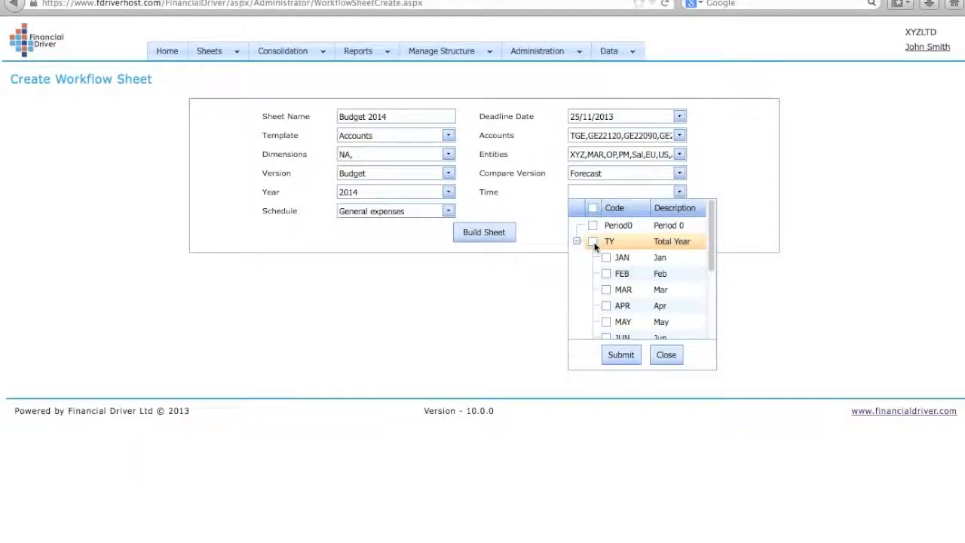
click(594, 242)
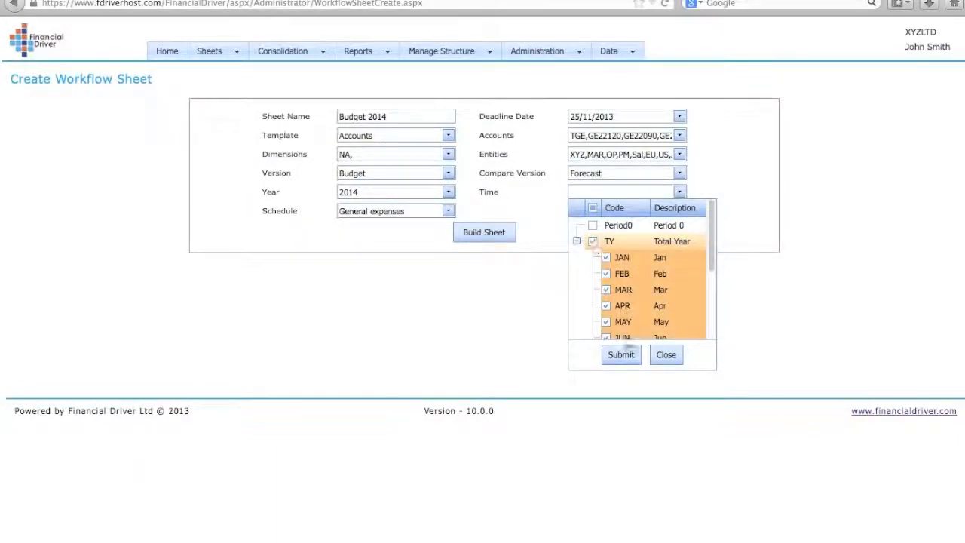
click(622, 356)
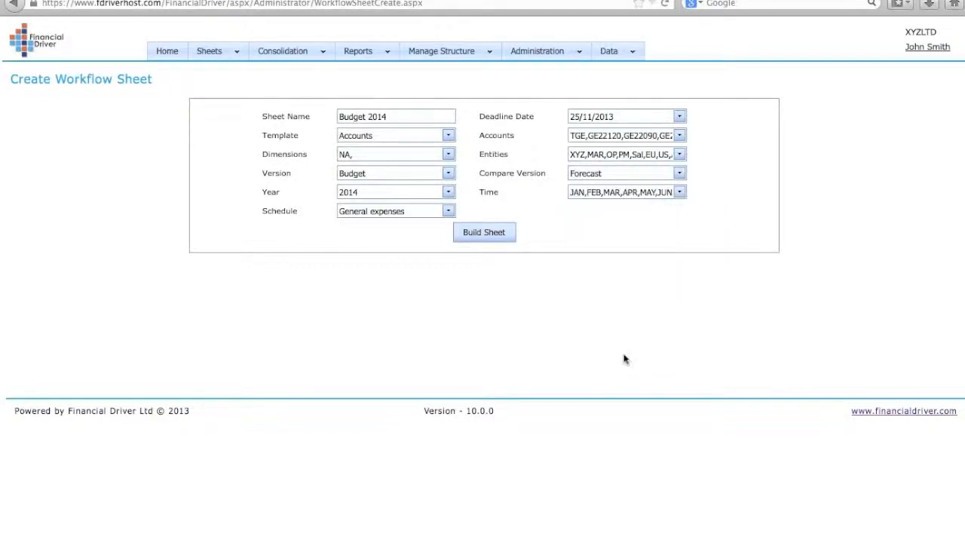
click(490, 232)
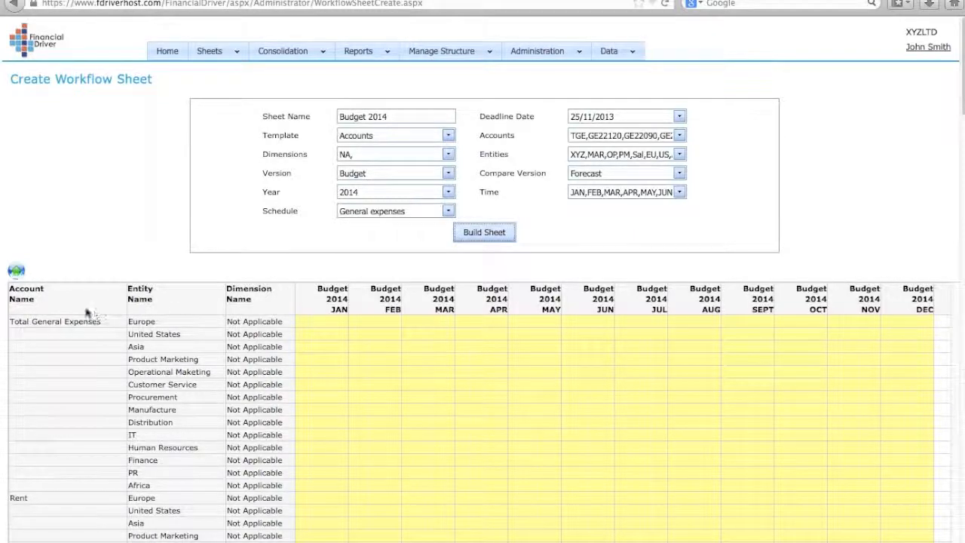
Publish the Budget 2014 sheet and acknowledge the success message
click(17, 272)
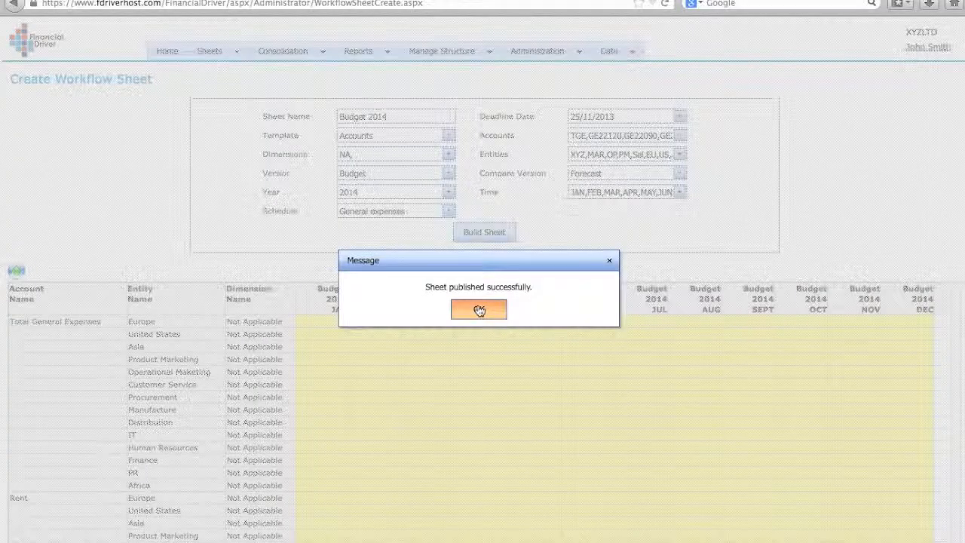
click(479, 310)
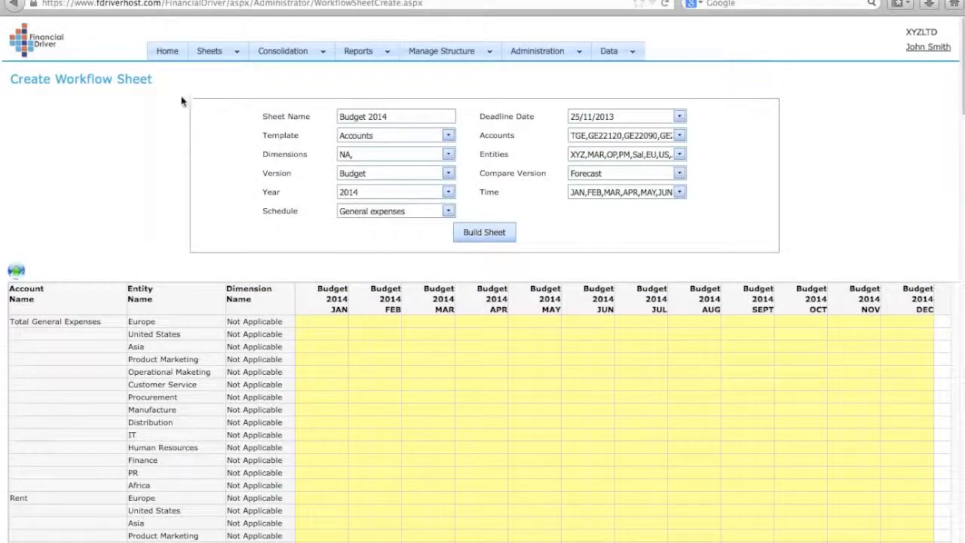
Return Home and scroll the Not Started list of per-entity Budget 2014 sheets
click(166, 59)
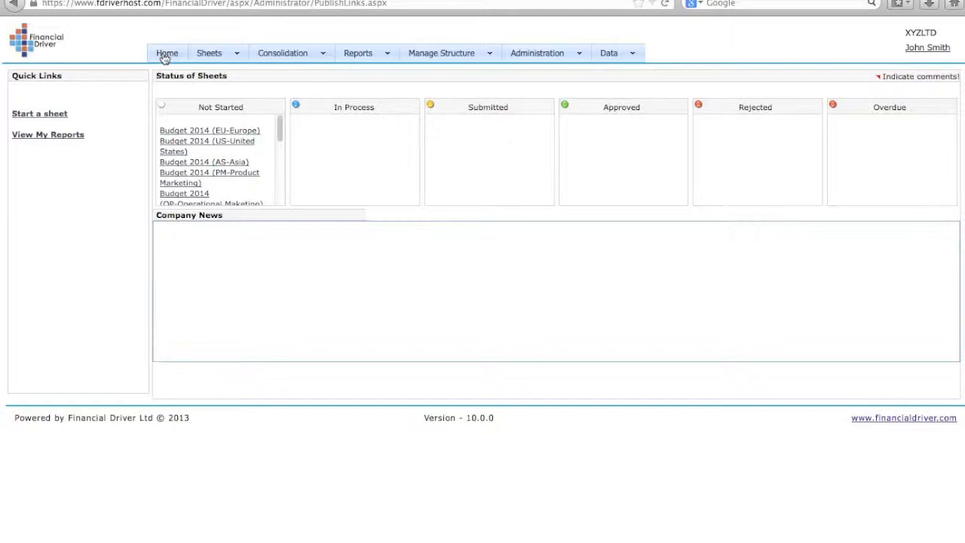
mouse_move(279, 132)
mouse_down()
mouse_move(280, 176)
mouse_move(285, 123)
mouse_up()
Sign out of the admin account and log in with the contributor's username and password
click(929, 50)
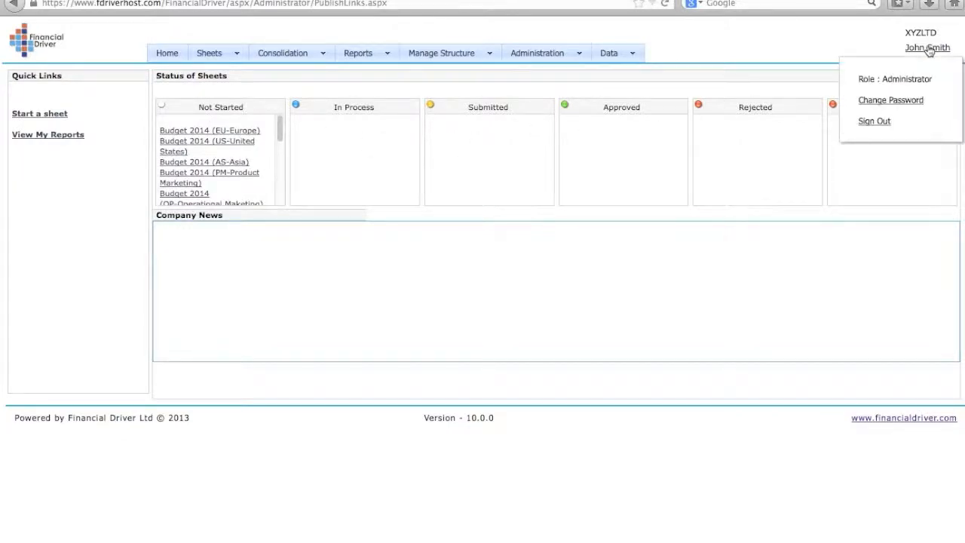
click(875, 122)
click(591, 151)
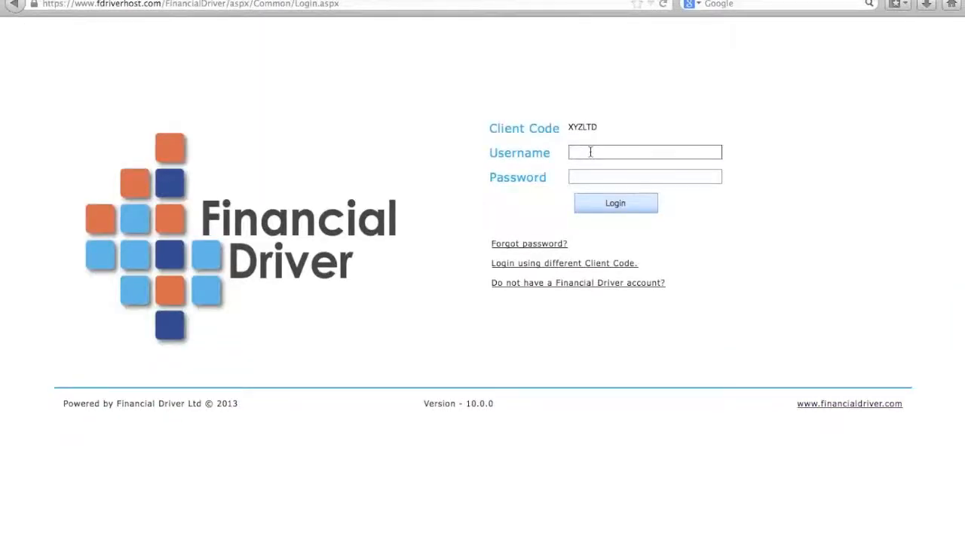
text(Sue)
click(615, 176)
text(**)
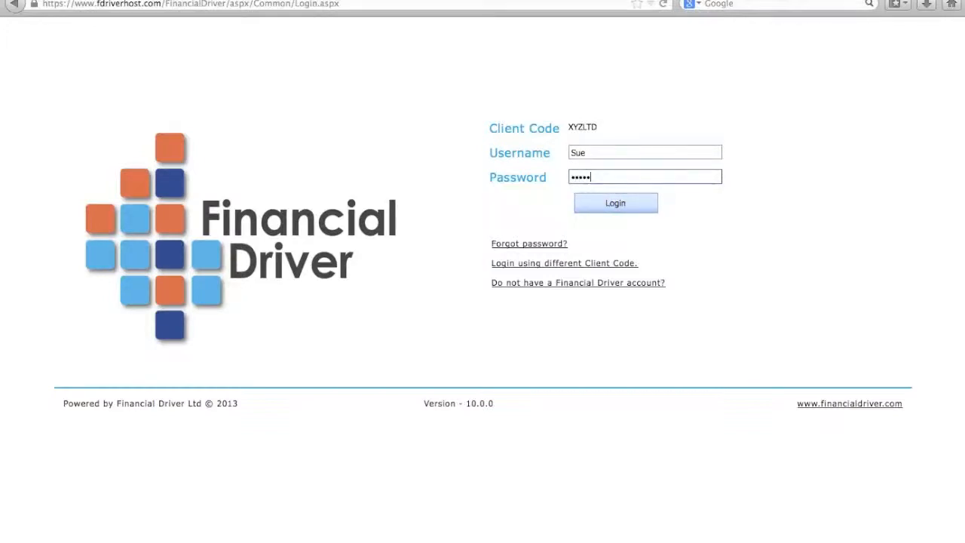
click(618, 202)
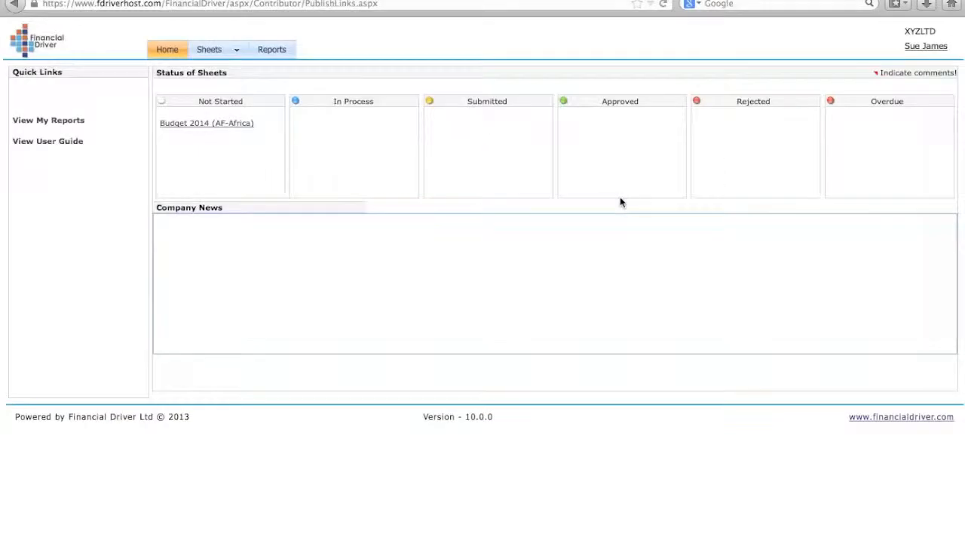
Open Budget 2014 (AF-Africa) and spread Rent 1,230 across all months
click(227, 125)
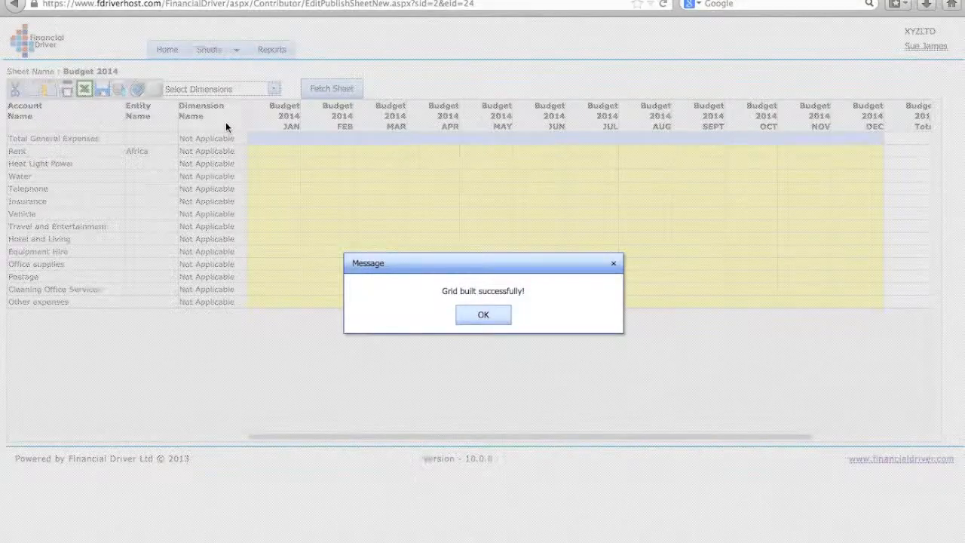
click(480, 315)
click(286, 151)
text(1230)
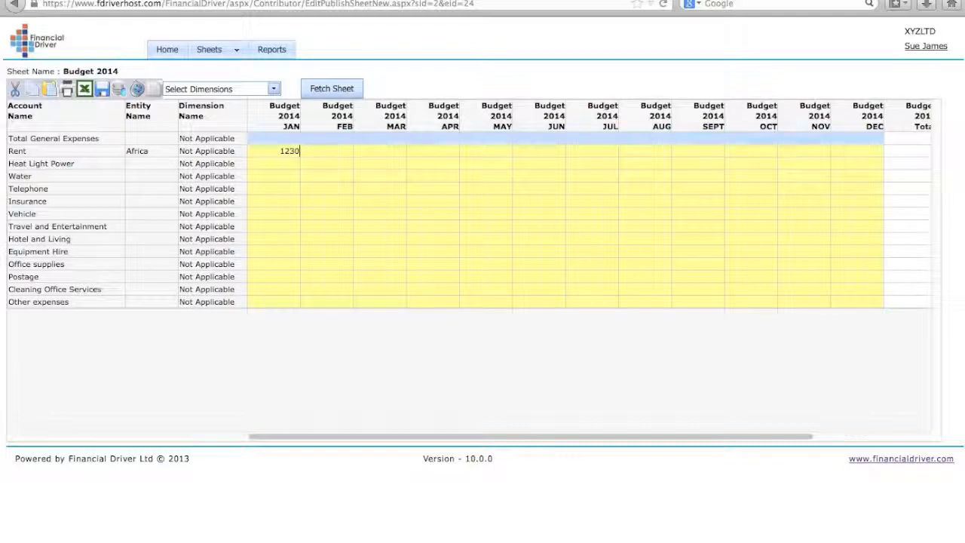
text(>)
key(Return)
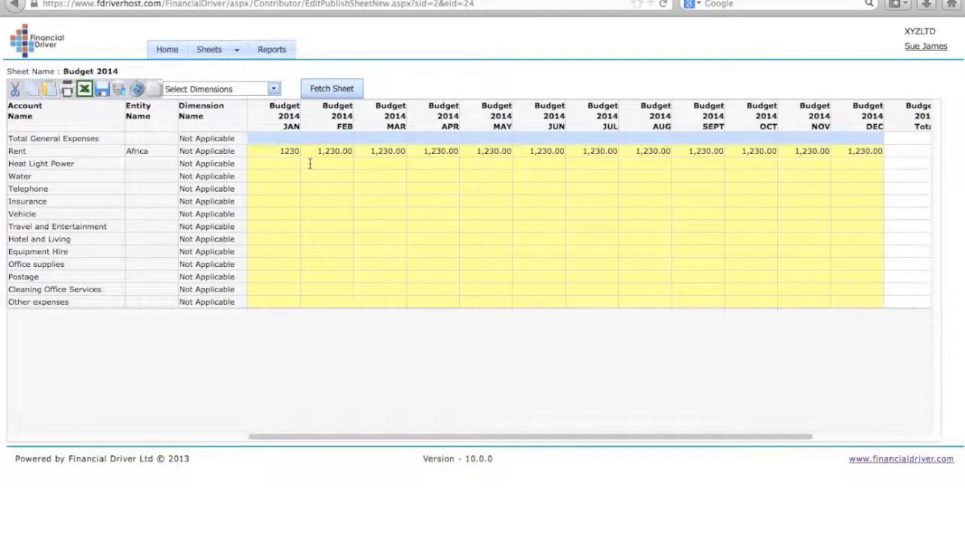
Spread Heat Light Power 100, Water 30, Telephone 28, Insurance 15 monthly, then save
text(100)
text(>)
key(Return)
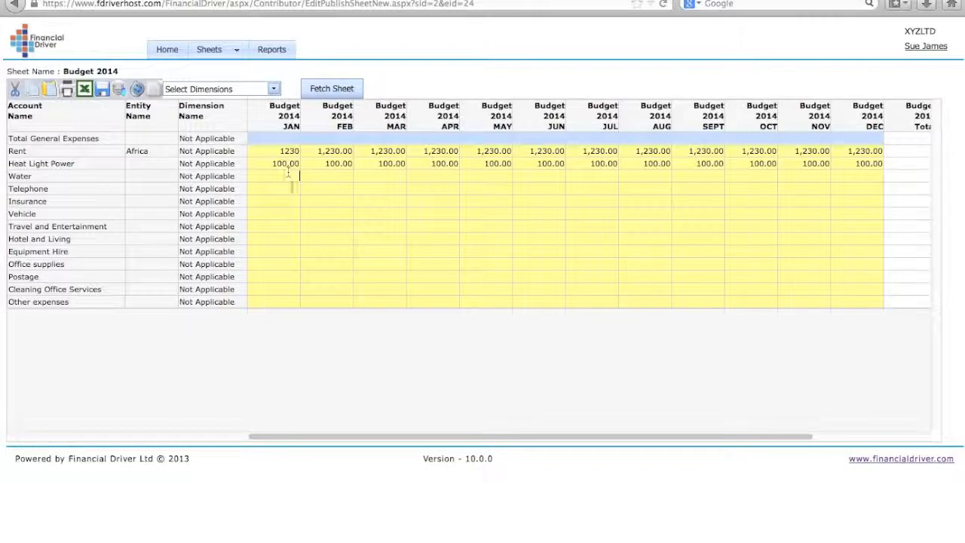
text(30>)
key(Return)
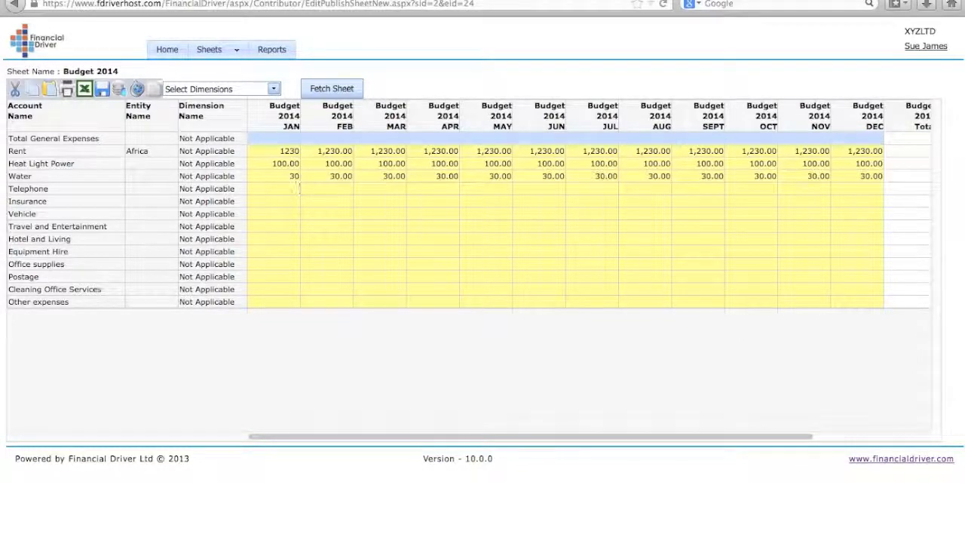
text(28>)
key(Return)
text(15>)
key(Return)
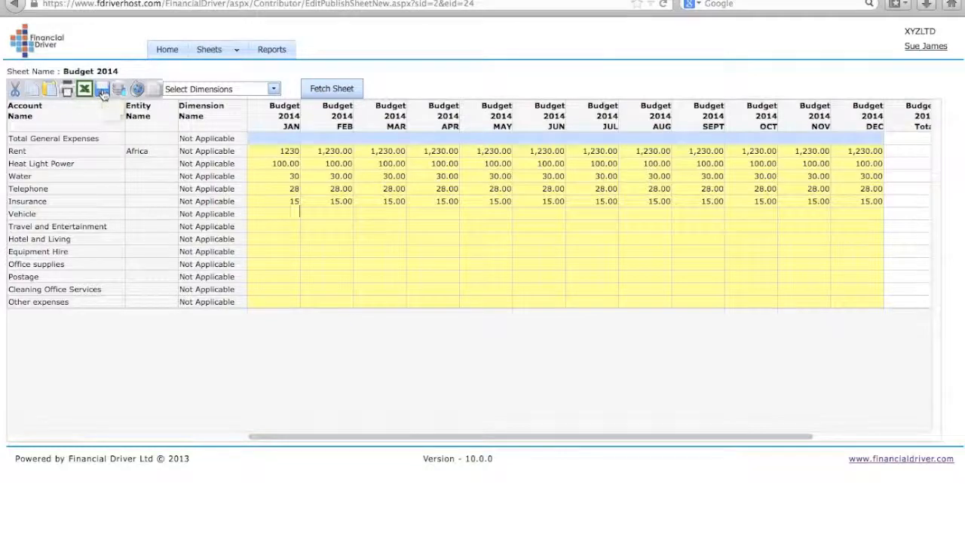
click(103, 90)
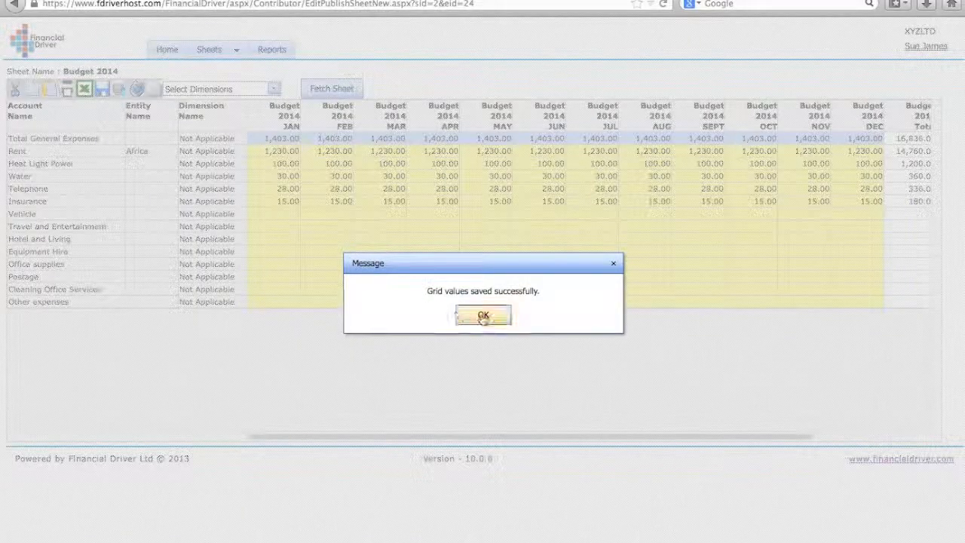
Reopen Budget 2014 (AF-Africa) and spread Vehicle 10 and Travel and Entertainment 20 monthly
click(483, 315)
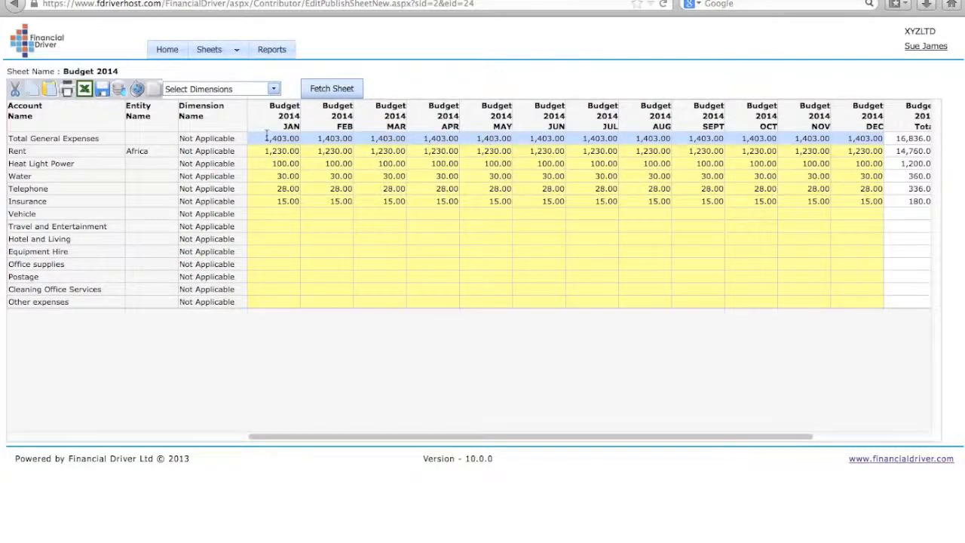
mouse_move(266, 133)
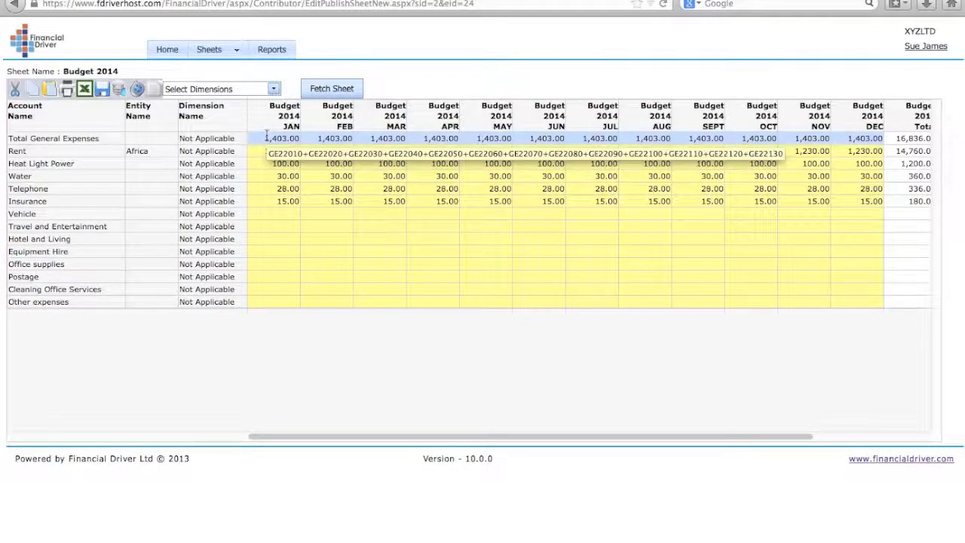
click(167, 50)
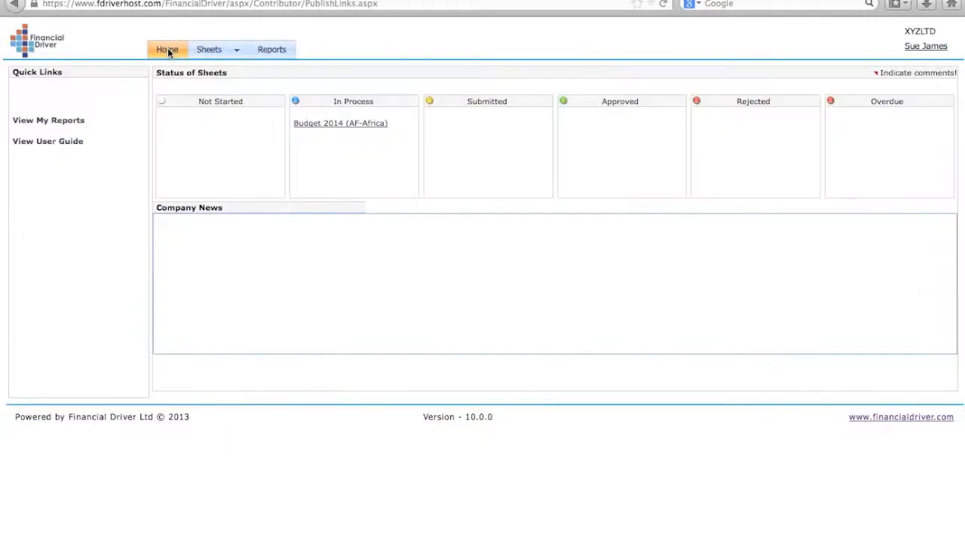
click(335, 128)
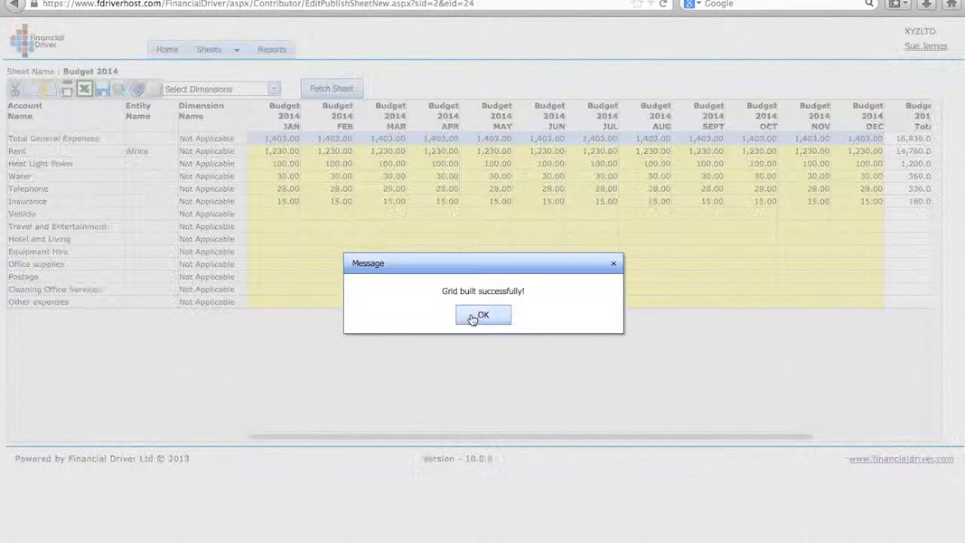
click(463, 315)
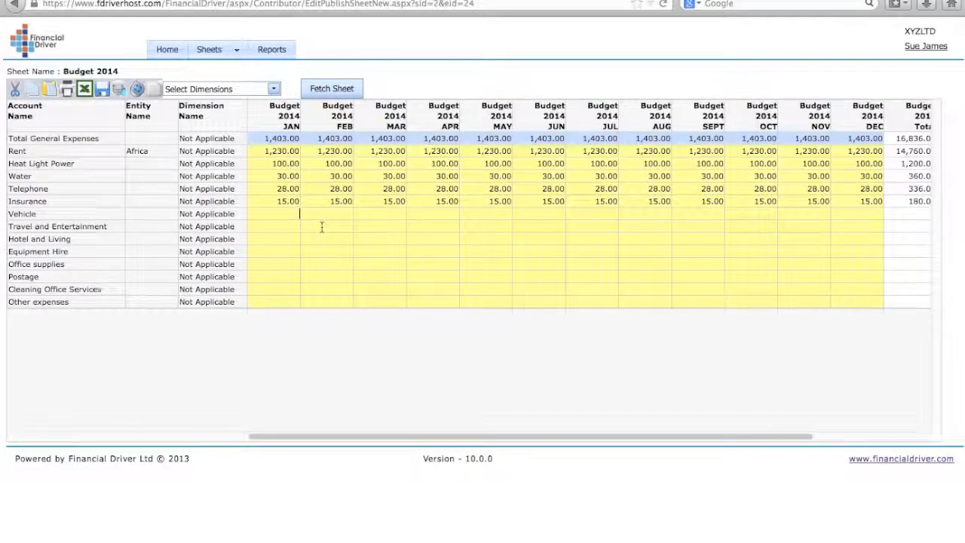
key(Return)
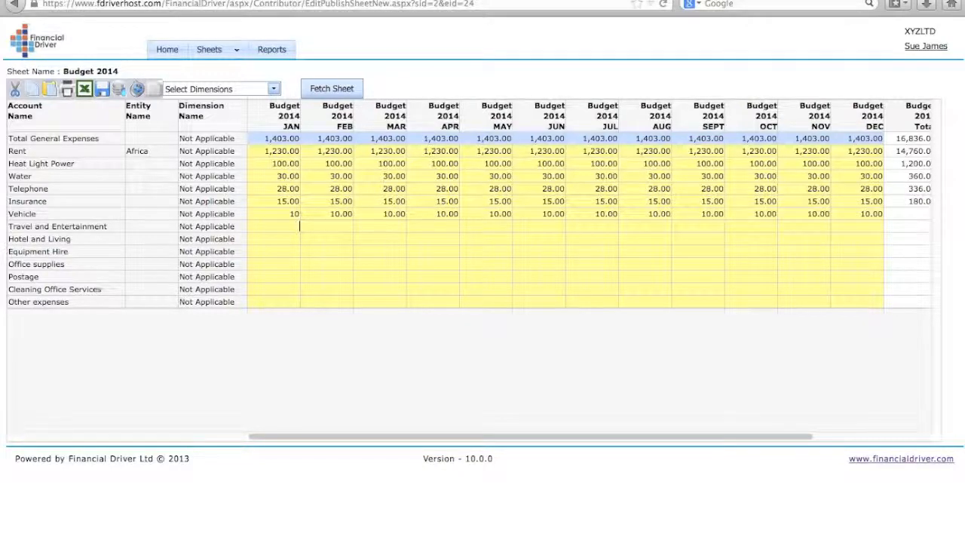
key(Return)
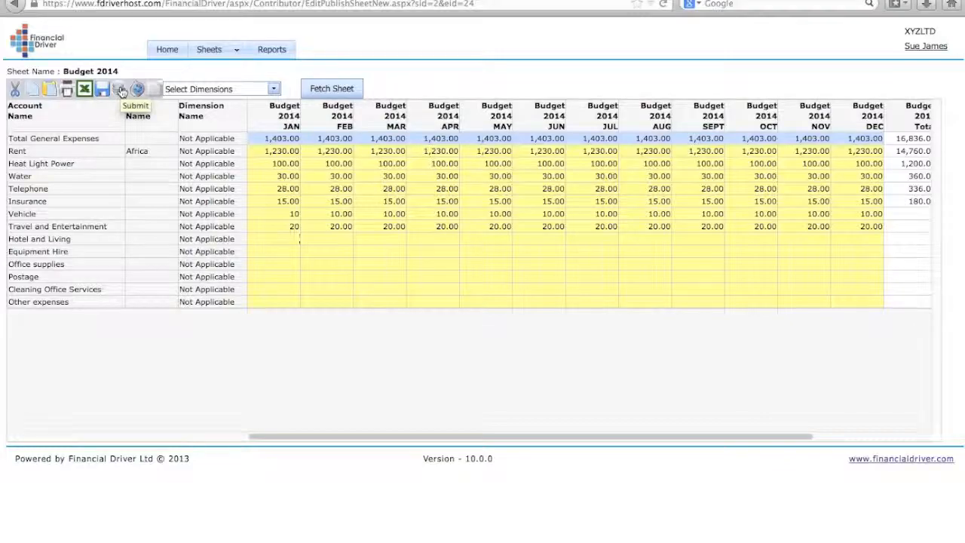
Submit Budget 2014 (AF-Africa), confirm the prompts, and return to the home page
click(121, 90)
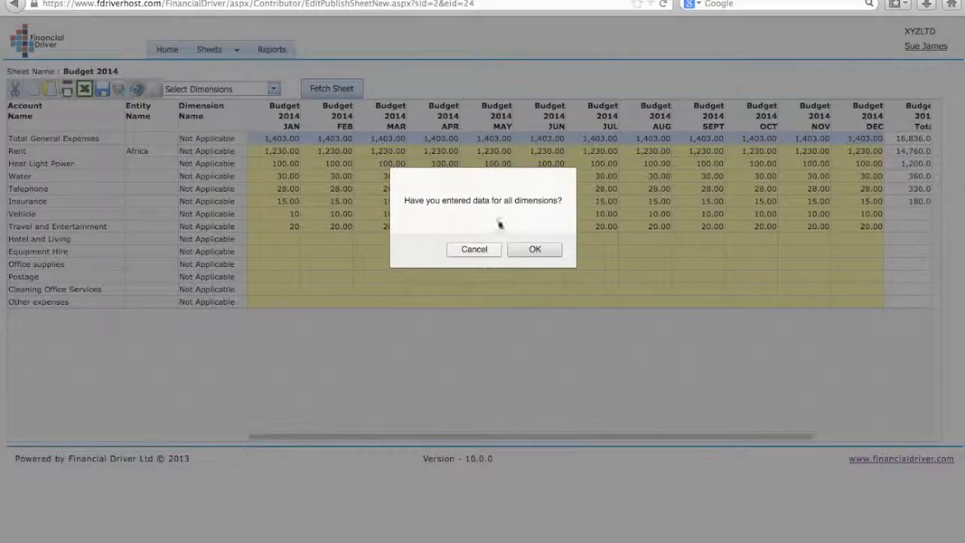
click(537, 247)
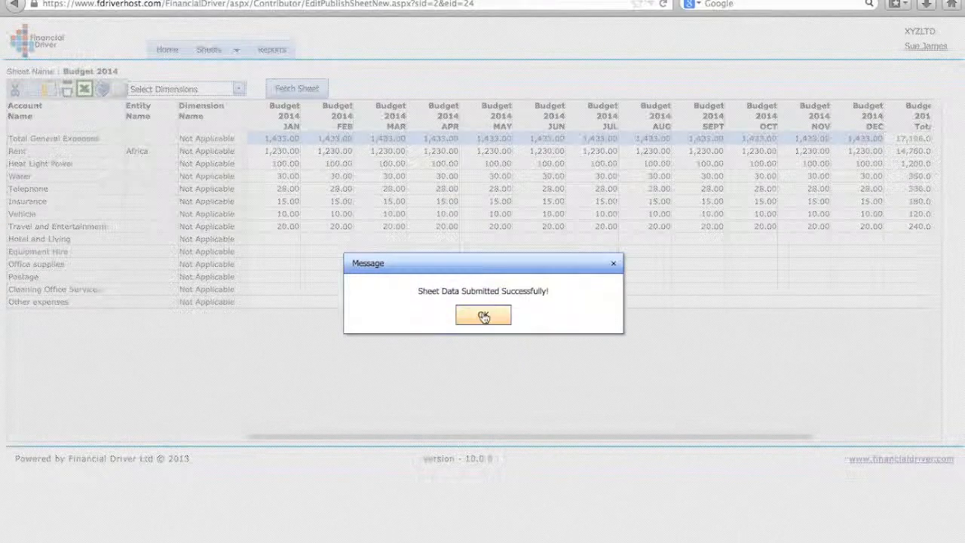
click(484, 316)
click(166, 53)
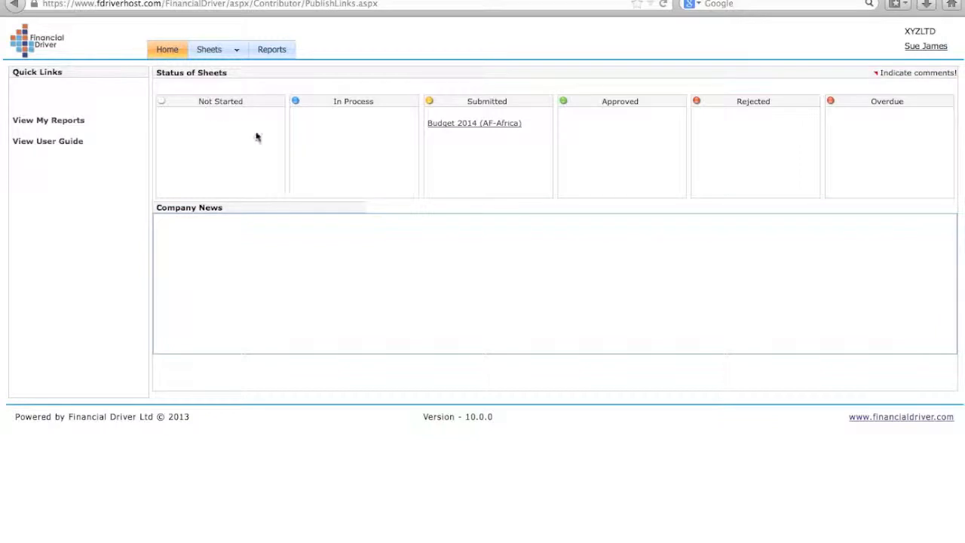
Sign out the contributor and log in with the reviewer's username and password
click(926, 46)
click(868, 174)
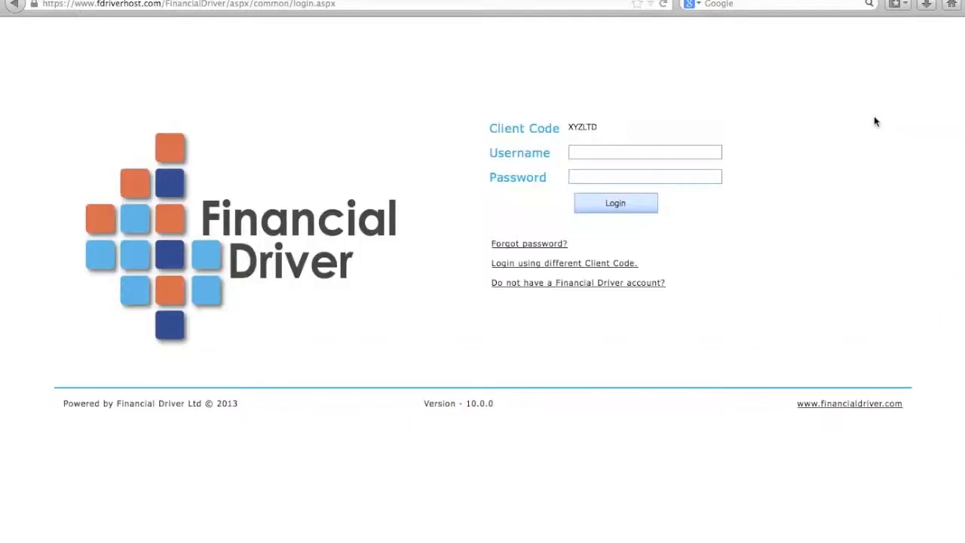
click(657, 151)
text(David)
click(653, 177)
text(•••••)
click(623, 209)
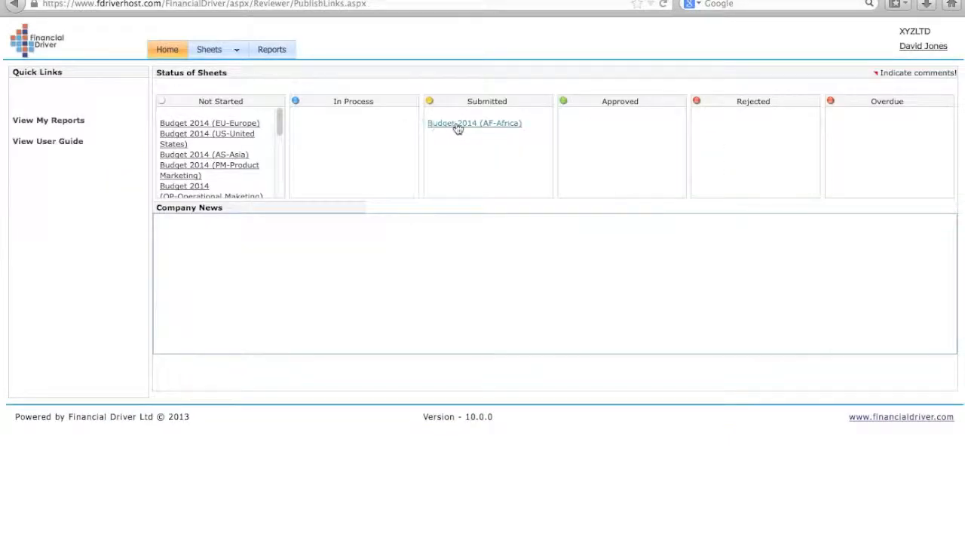
Open the Budget 2014 (AF-Africa) sheet from Submitted and approve it, confirming the approval
click(457, 126)
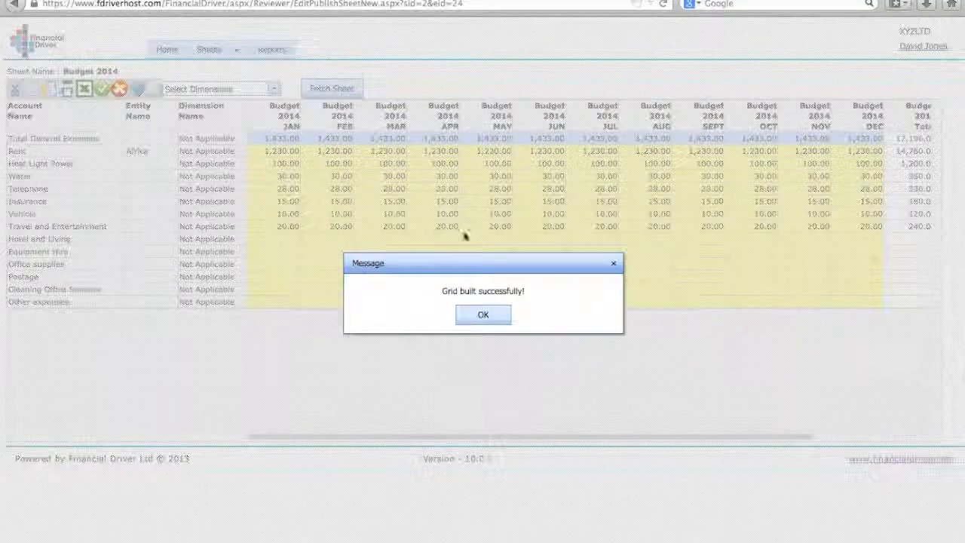
click(478, 314)
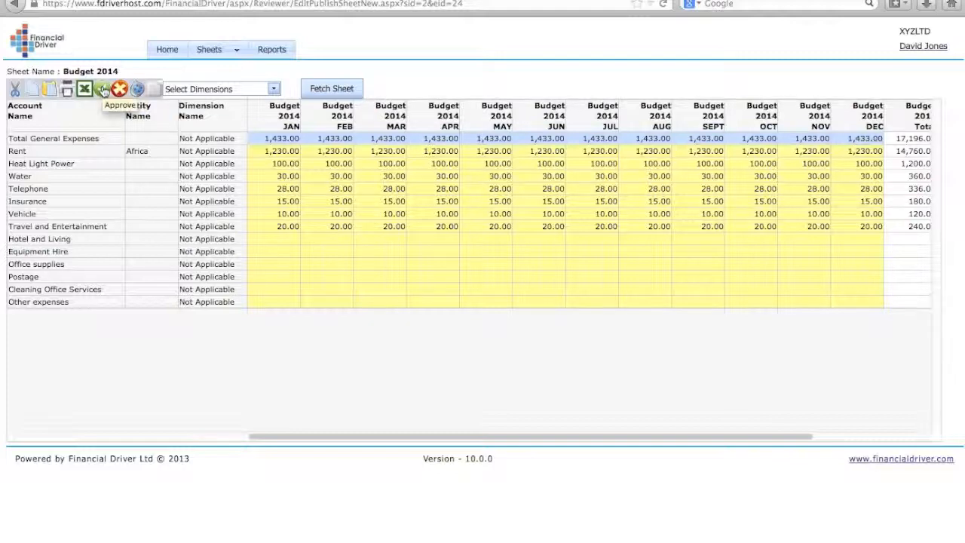
click(104, 89)
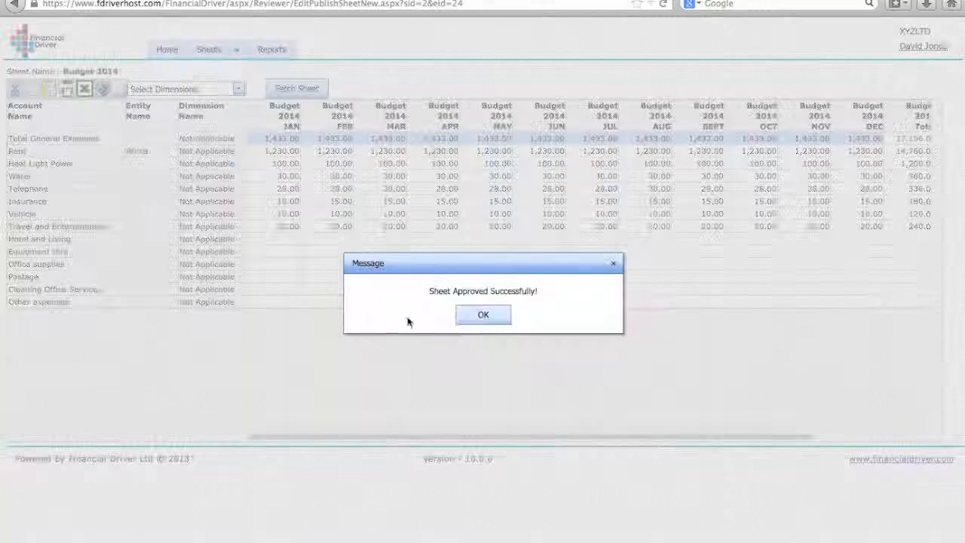
click(481, 317)
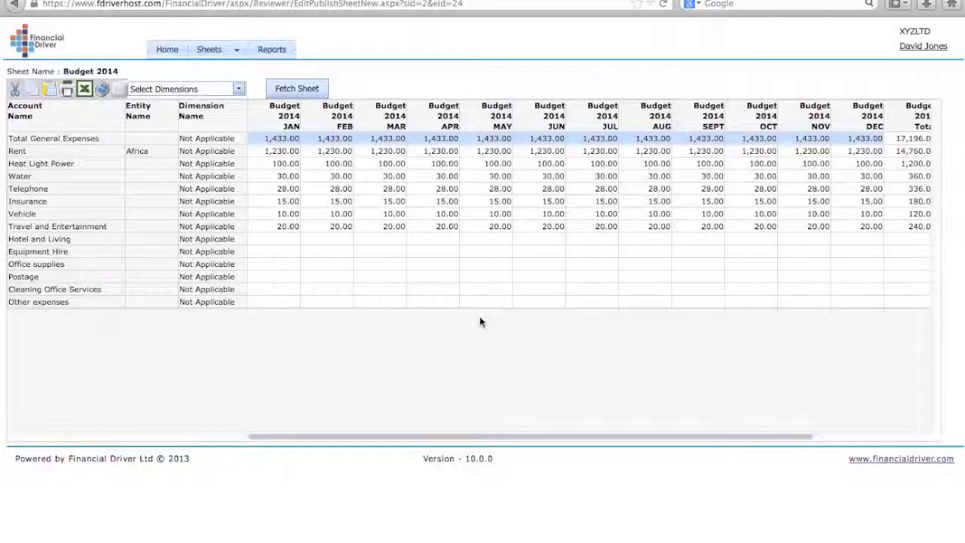
click(926, 47)
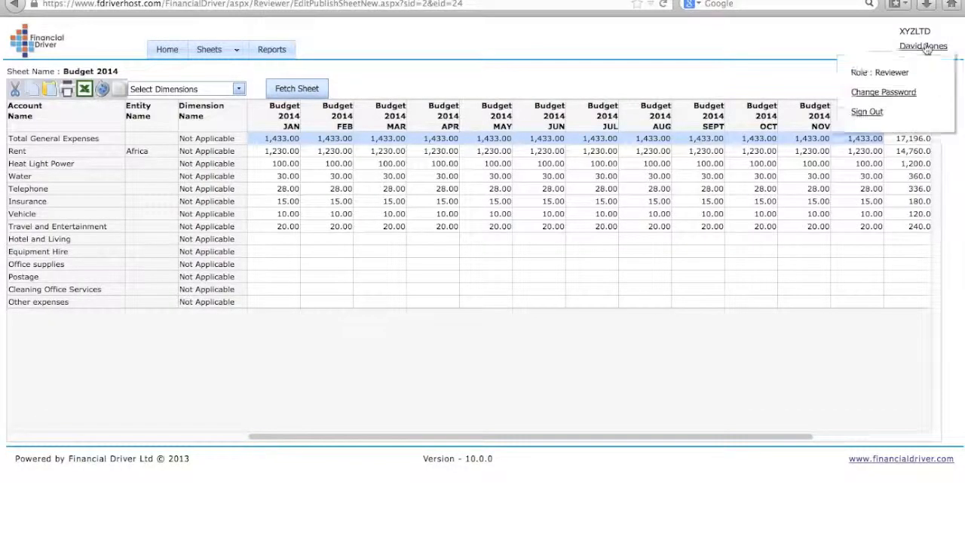
Sign the reviewer out and log back in with the saved admin account
click(872, 115)
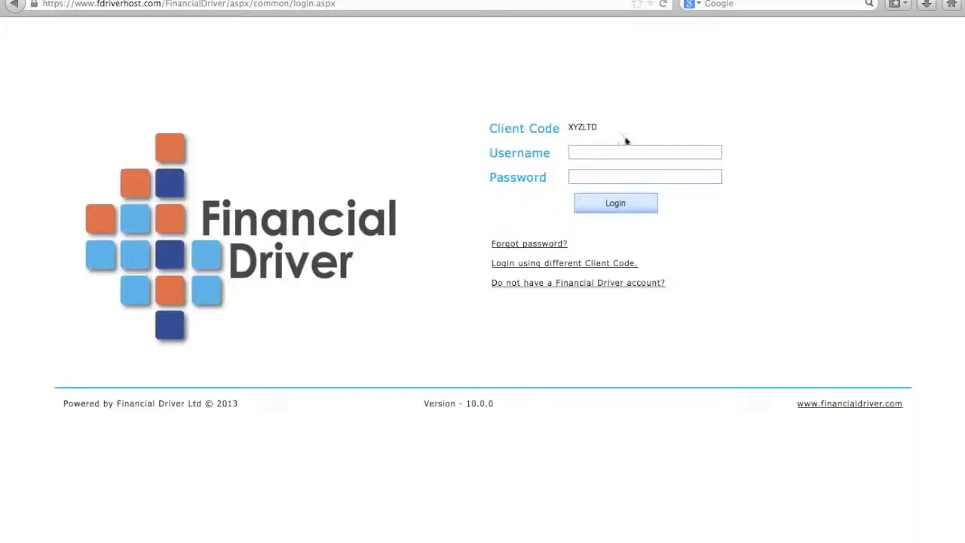
click(615, 151)
text(admin)
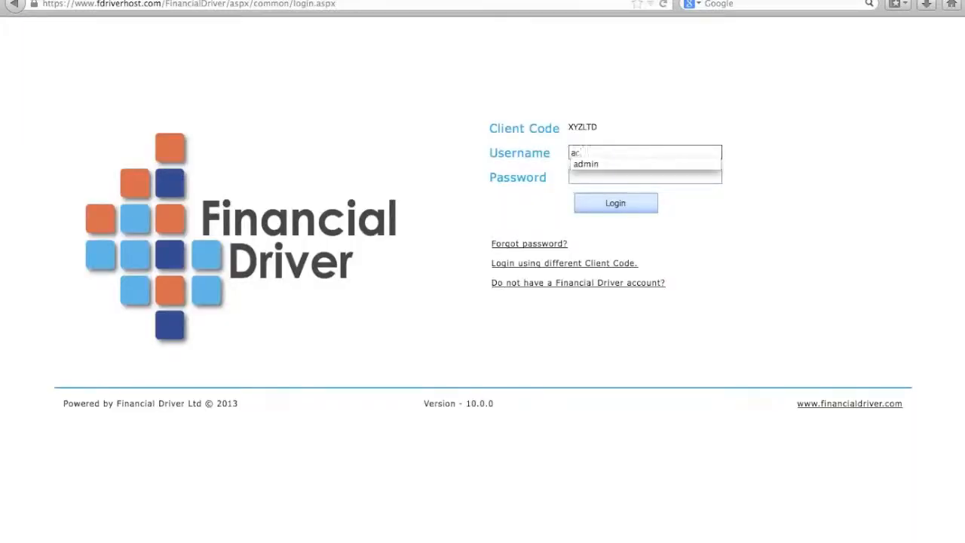
click(609, 165)
click(615, 203)
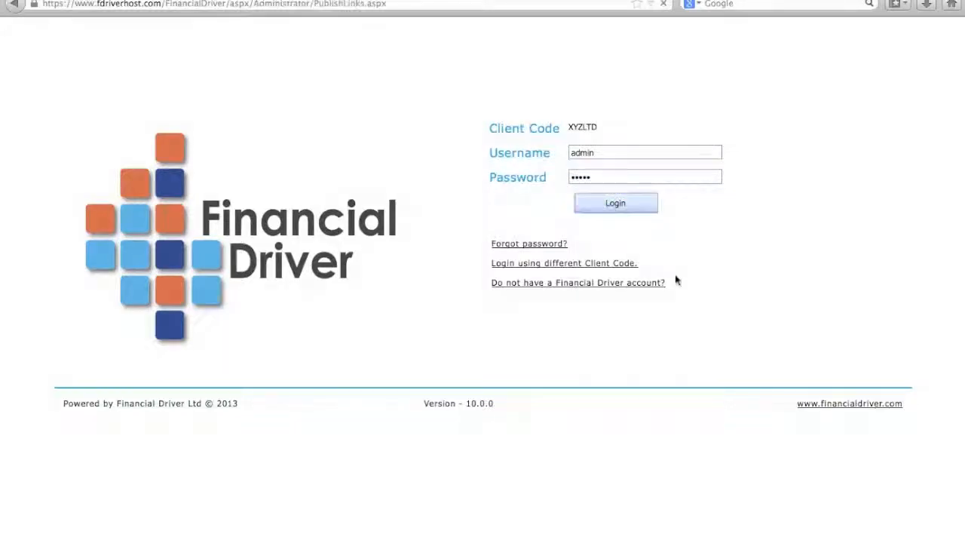